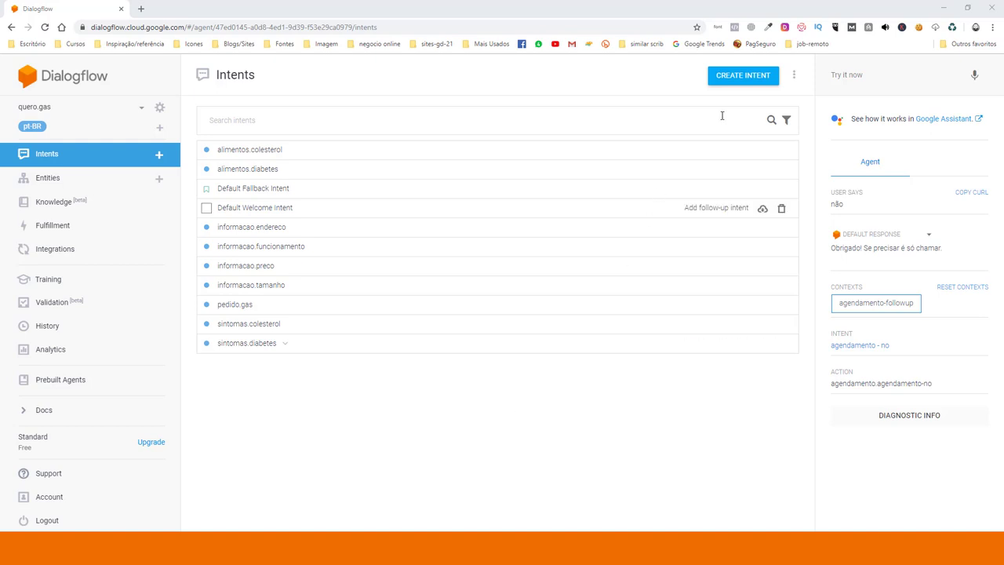
Create a new intent named "agendamento".
{"action": "left_click", "coordinate": [726, 84]}
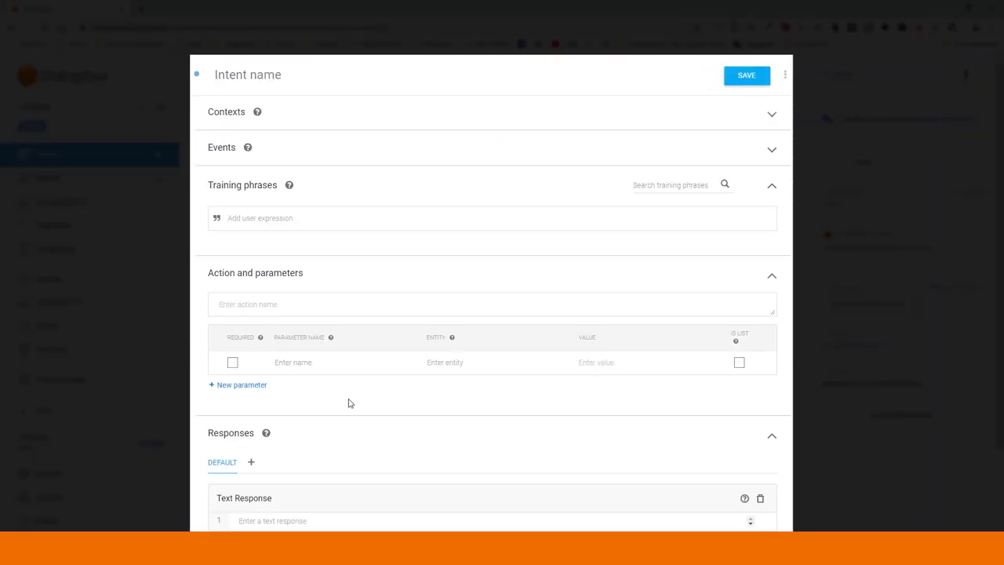
{"action": "left_click", "coordinate": [270, 81]}
{"action": "type", "text": "a"}
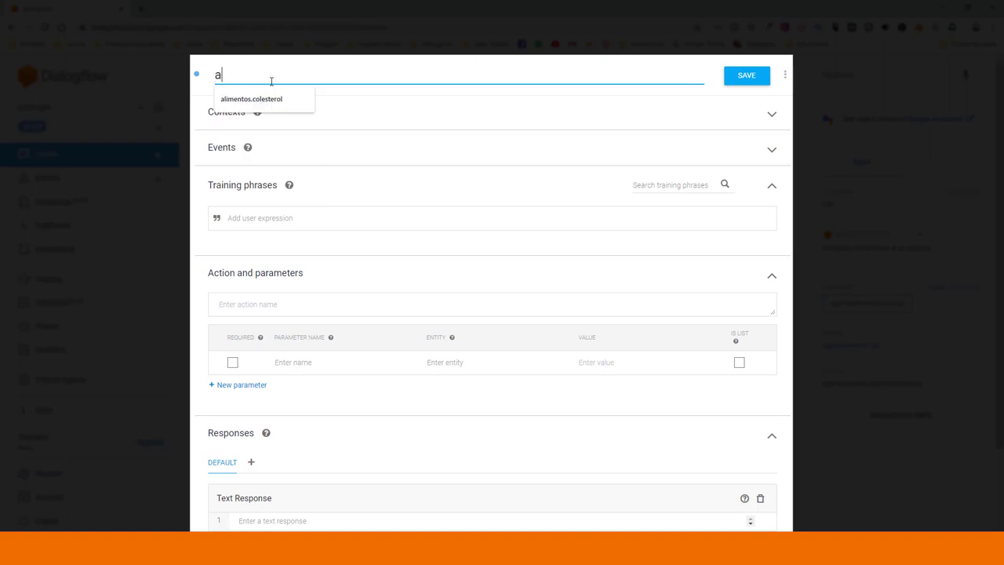
{"action": "type", "text": "gendamento"}
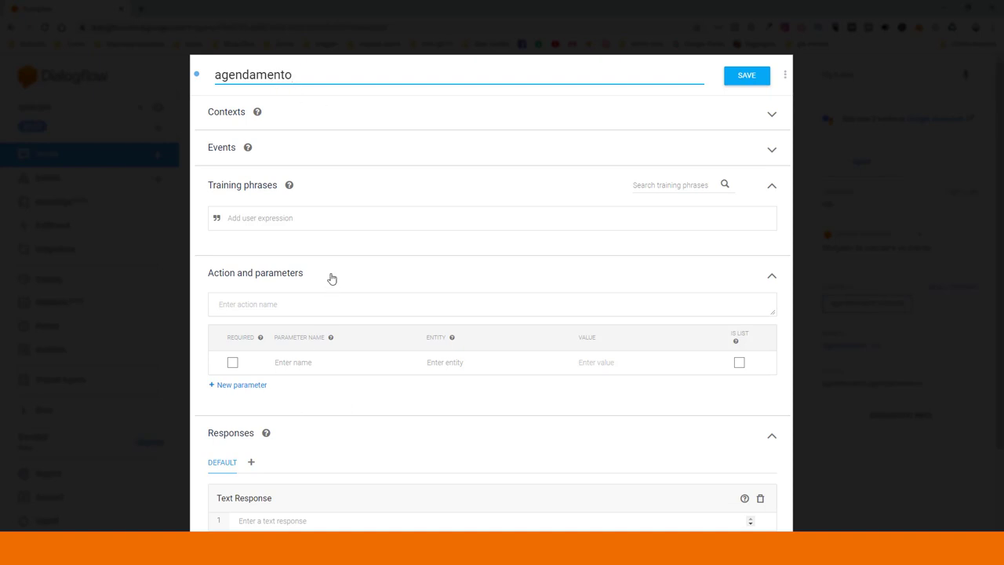
Add the training phrases "quero marcar corte", "agendamento" and "agendar" to the intent.
{"action": "left_click", "coordinate": [316, 223]}
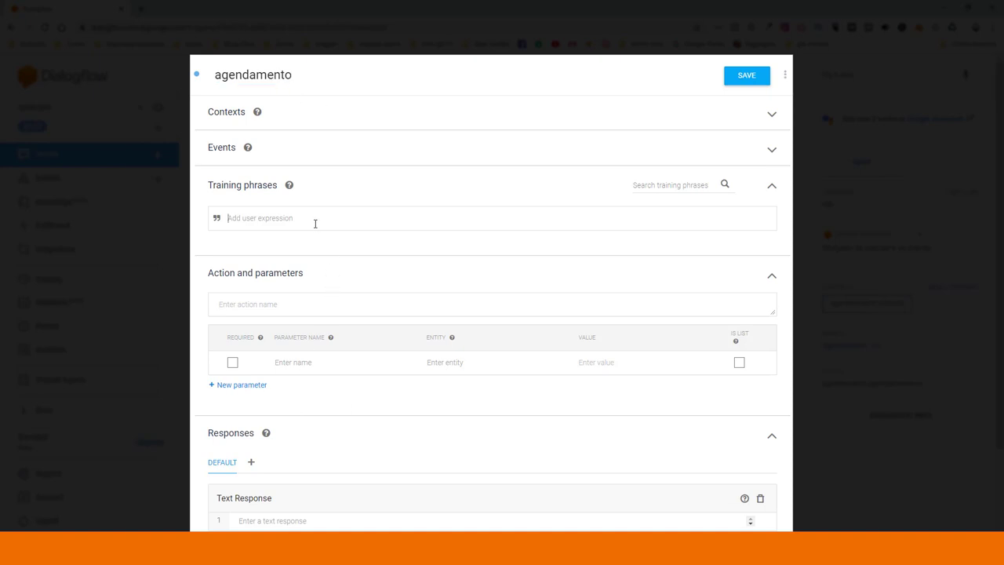
{"action": "type", "text": "quero marcar corte"}
{"action": "key", "text": "Return"}
{"action": "type", "text": "agendamento"}
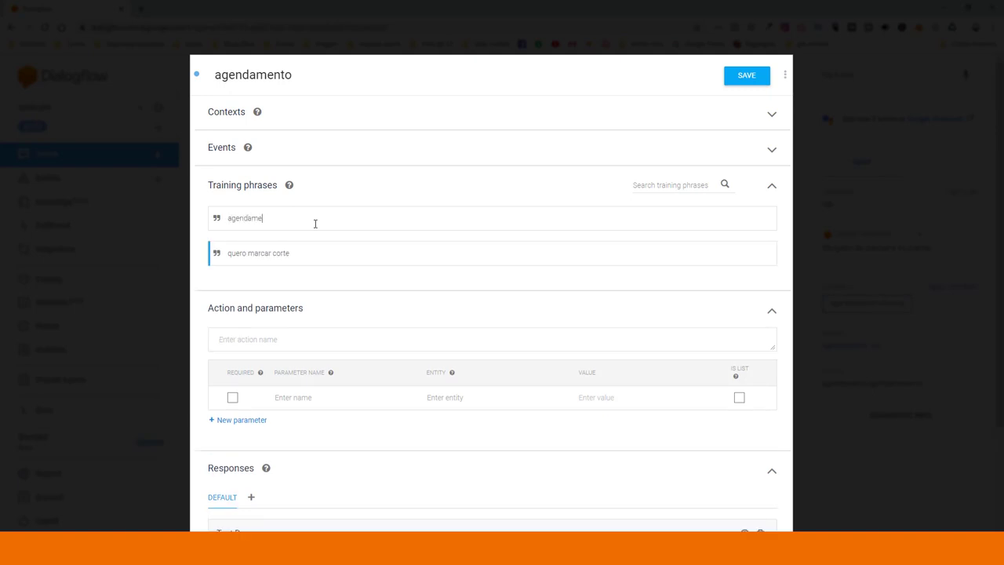
{"action": "key", "text": "Return"}
{"action": "type", "text": "agendar"}
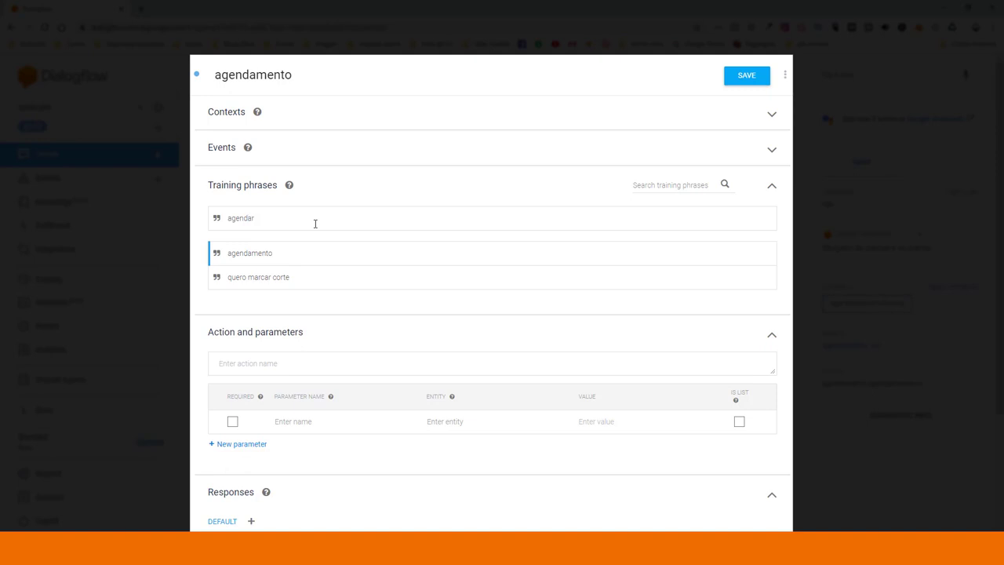
{"action": "key", "text": "Return"}
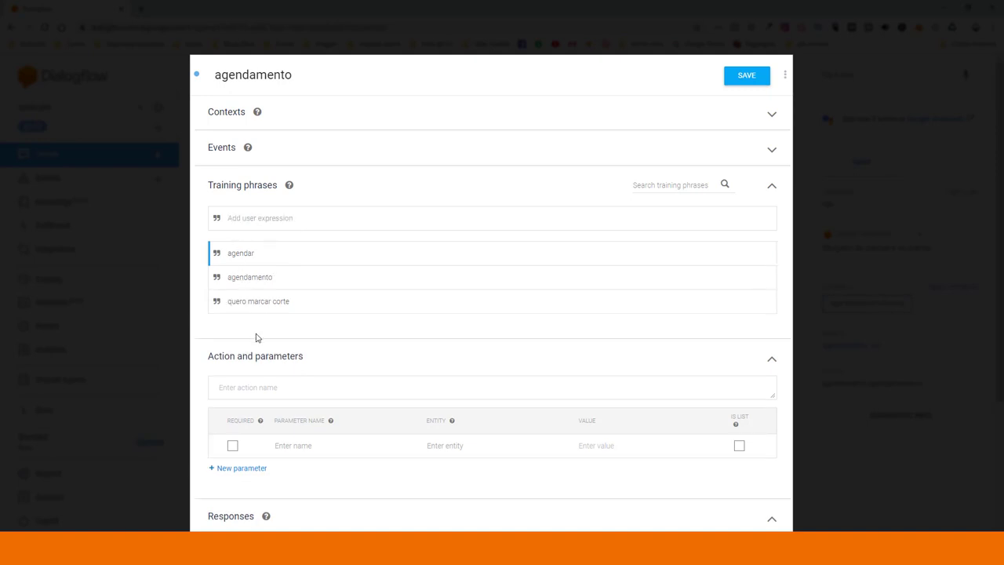
Add the text response "Você gostaria de cortar o cabelo?" and save the intent.
{"action": "scroll", "coordinate": [290, 329], "scroll_direction": "down", "scroll_amount": 3}
{"action": "left_click", "coordinate": [310, 410]}
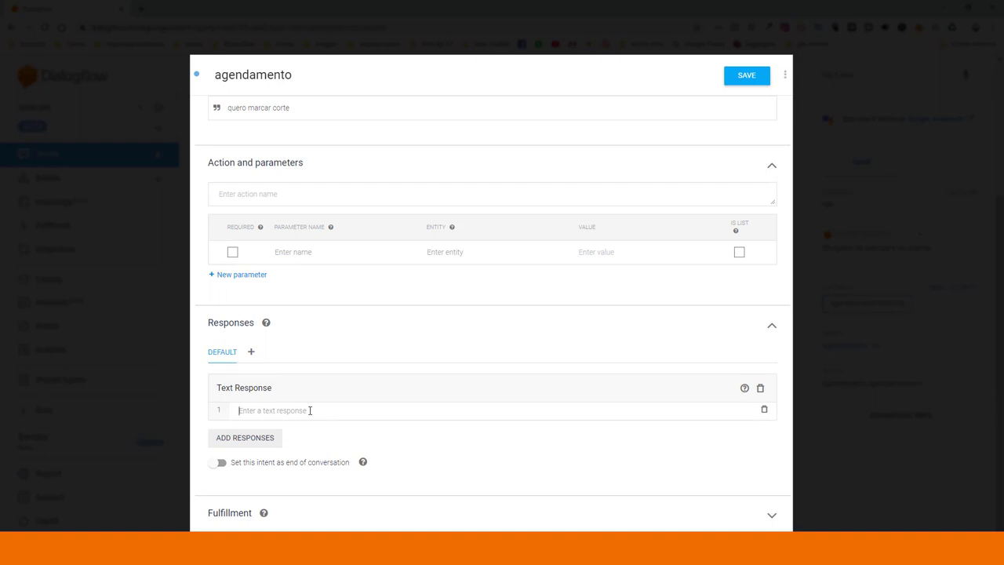
{"action": "type", "text": "Você gostaria de"}
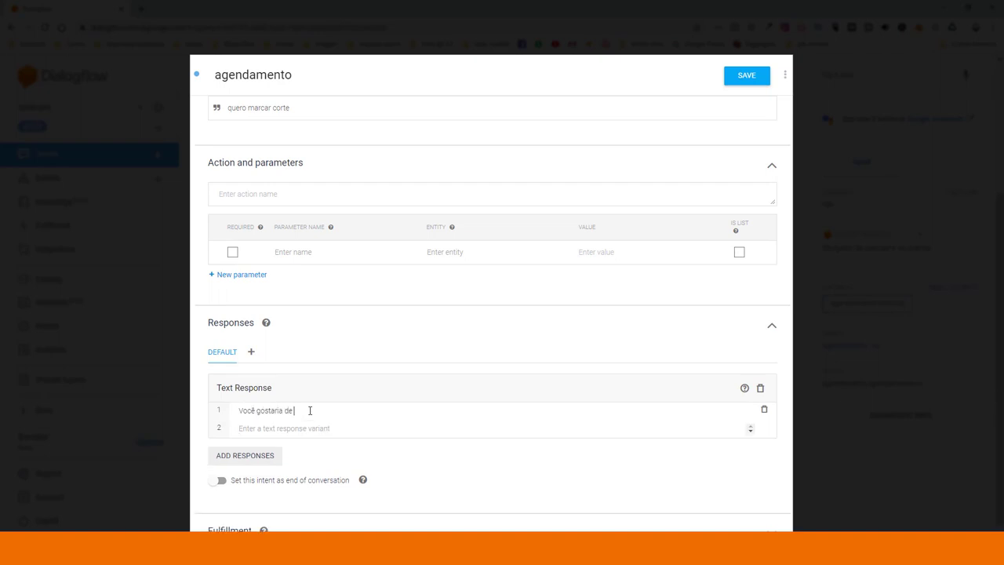
{"action": "type", "text": " cortar o cabelo?"}
{"action": "left_click", "coordinate": [749, 81]}
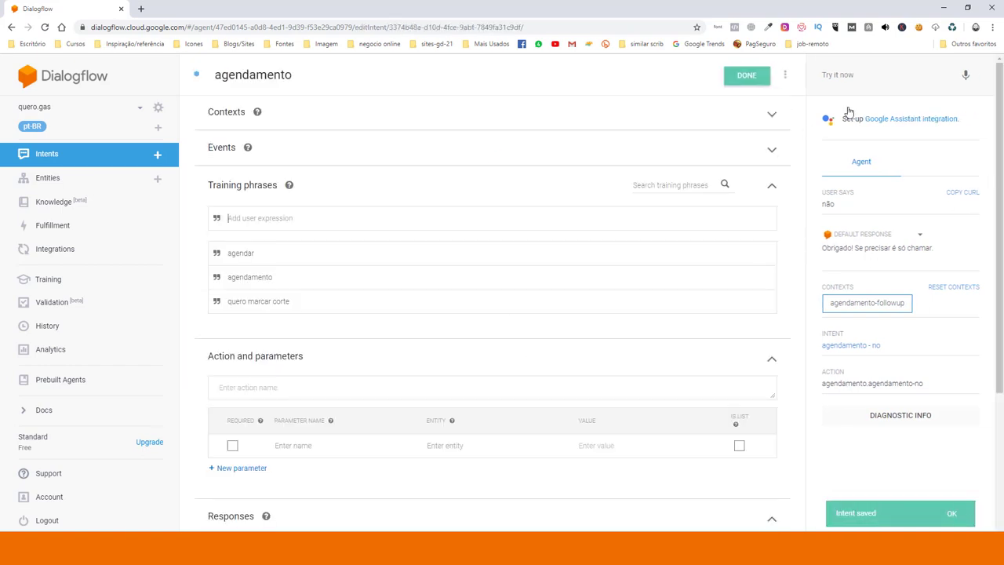
Test the agent with the message "agendar".
{"action": "left_click", "coordinate": [848, 74]}
{"action": "type", "text": "agendar"}
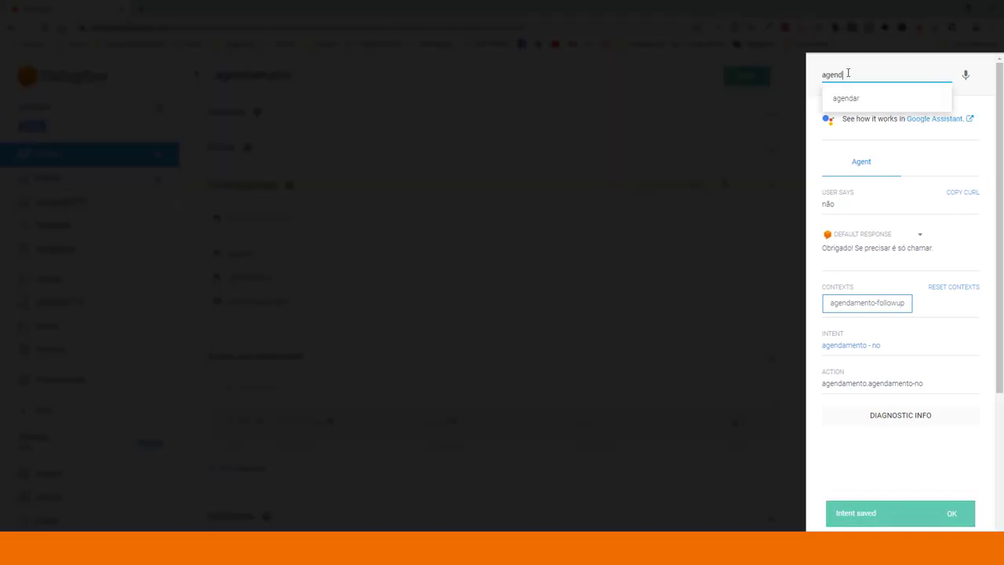
{"action": "key", "text": "Return"}
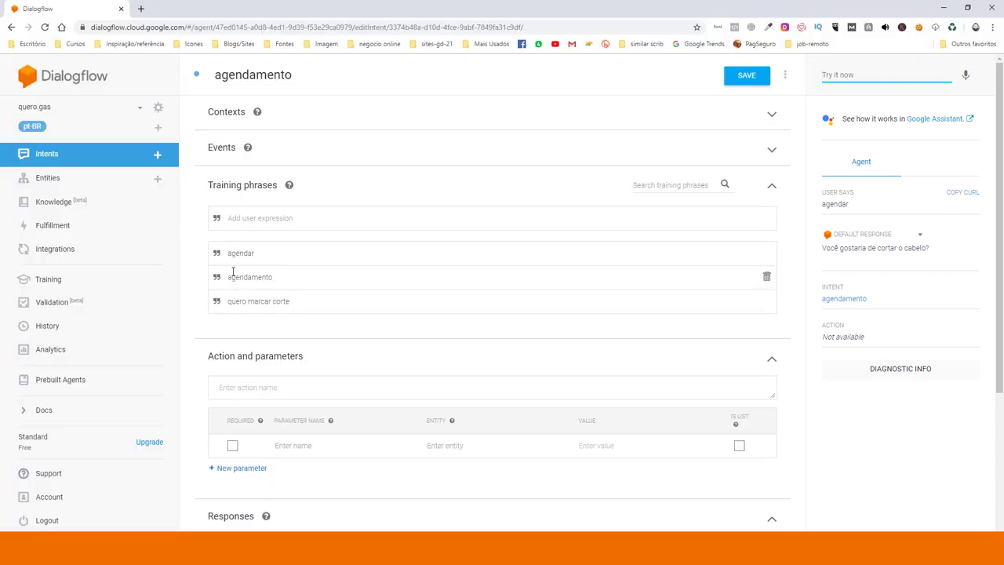
Return to the intents list and add a "yes" follow-up intent to "agendamento".
{"action": "left_click", "coordinate": [98, 161]}
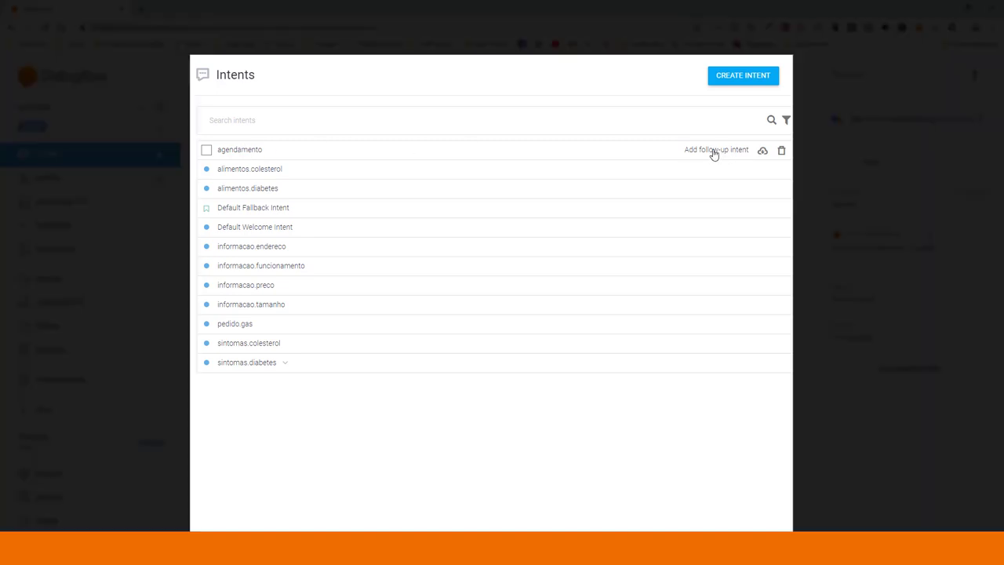
{"action": "left_click", "coordinate": [714, 153]}
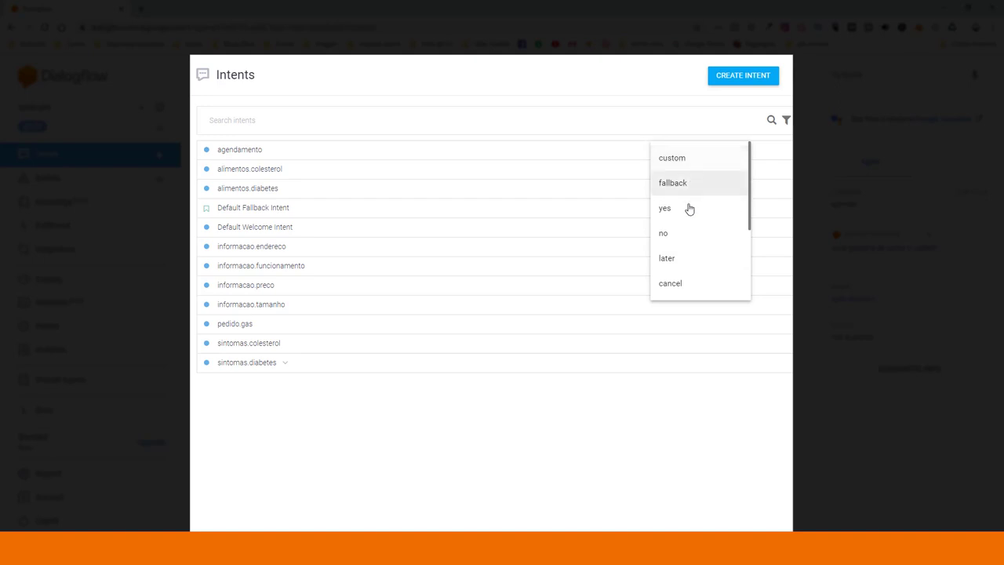
{"action": "scroll", "coordinate": [691, 289], "scroll_direction": "down", "scroll_amount": 1}
{"action": "scroll", "coordinate": [694, 271], "scroll_direction": "up", "scroll_amount": 2}
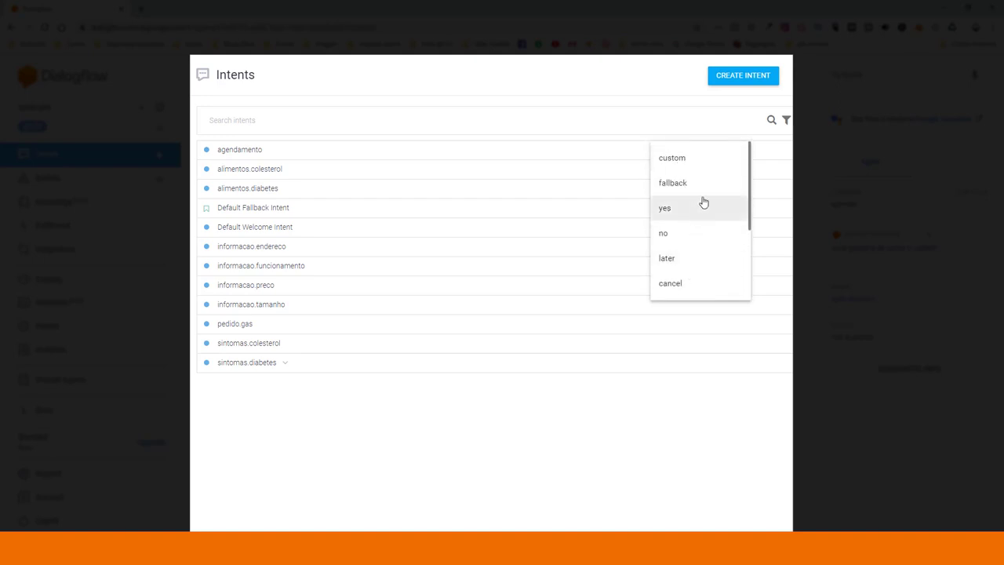
{"action": "left_click", "coordinate": [666, 208]}
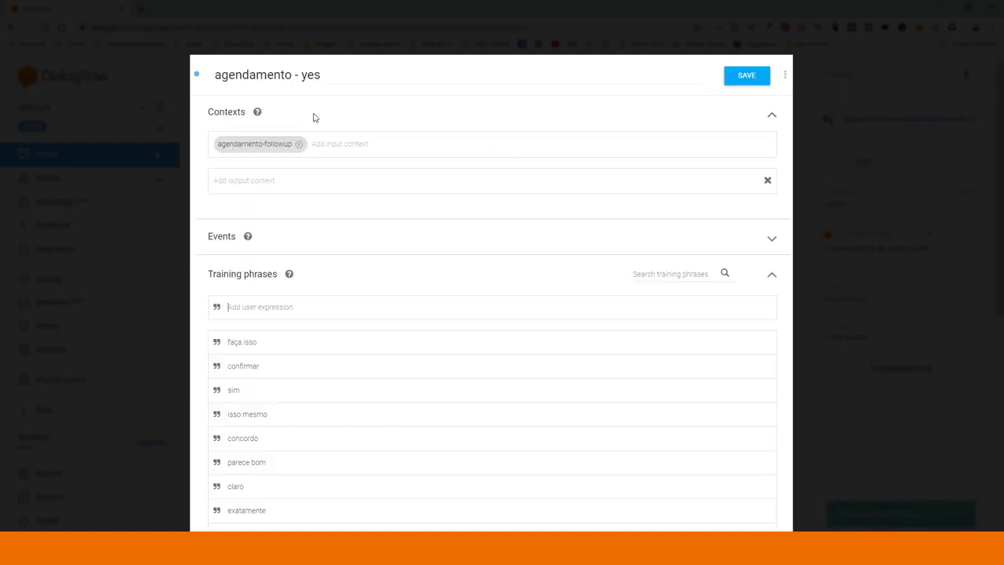
Rename the "yes" follow-up intent as "agendamento - sim".
{"action": "left_click", "coordinate": [334, 76]}
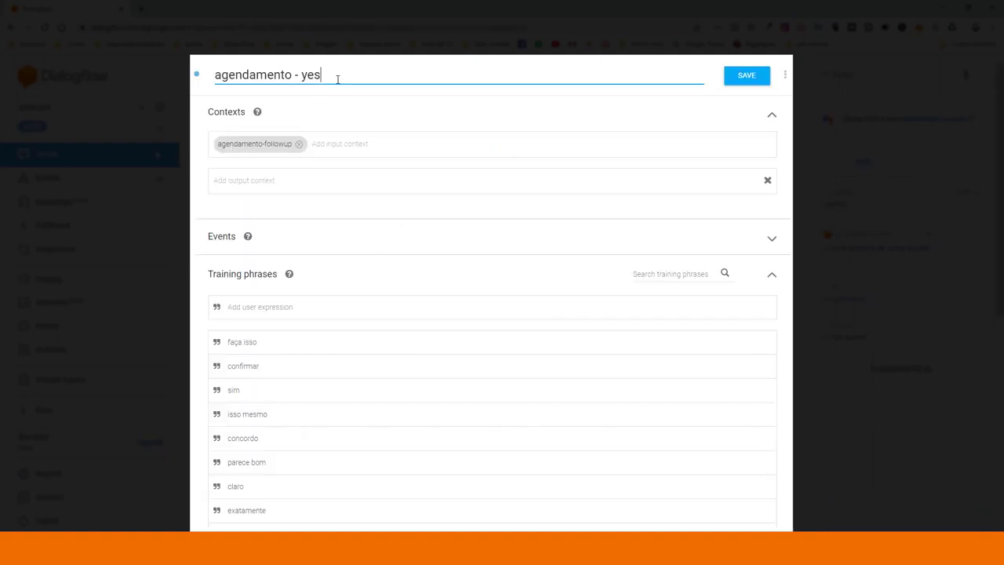
{"action": "key", "text": "BackSpace"}
{"action": "key", "text": "BackSpace"}
{"action": "key", "text": "BackSpace"}
{"action": "type", "text": "sim"}
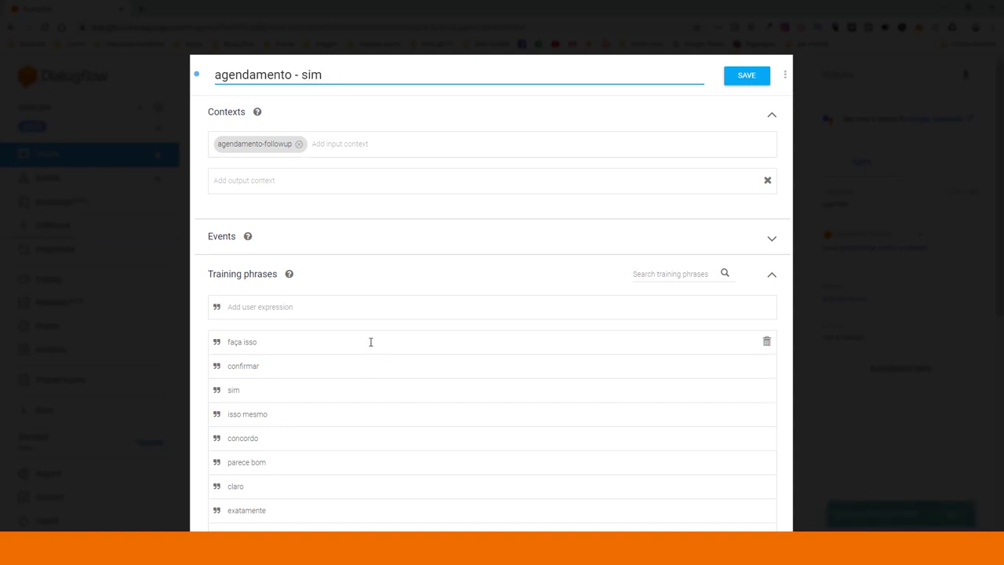
Delete the training phrases "faça isso", "concordo" and "parece bom" from the "agendamento - sim" intent.
{"action": "scroll", "coordinate": [371, 342], "scroll_direction": "down", "scroll_amount": 2}
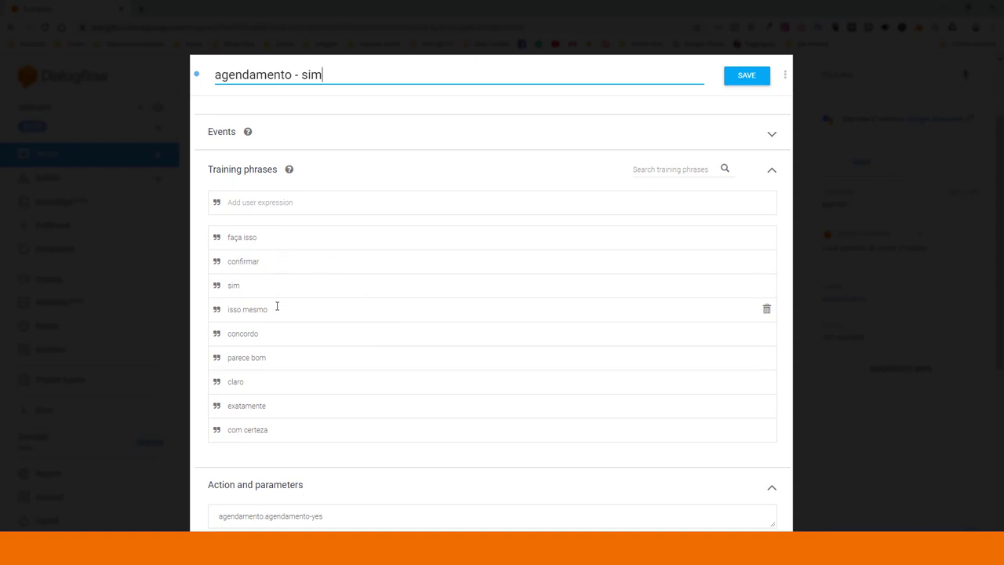
{"action": "left_click", "coordinate": [767, 240]}
{"action": "left_click", "coordinate": [768, 239]}
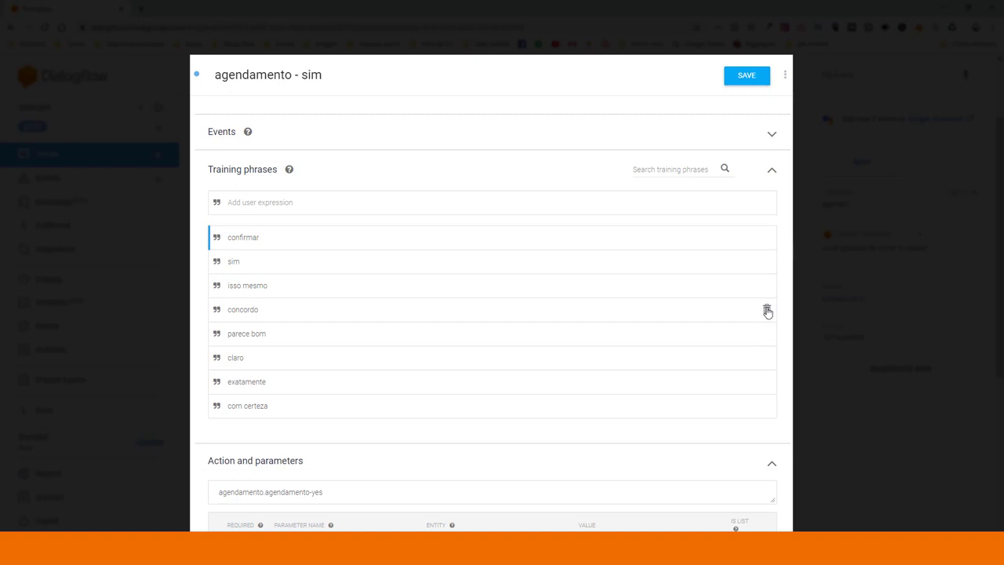
{"action": "left_click", "coordinate": [767, 311]}
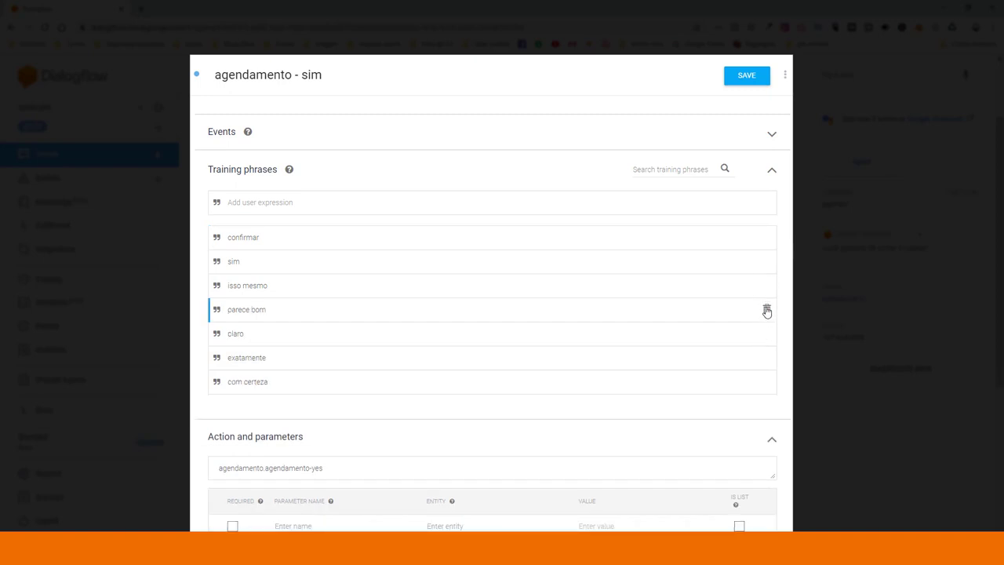
{"action": "left_click", "coordinate": [767, 311]}
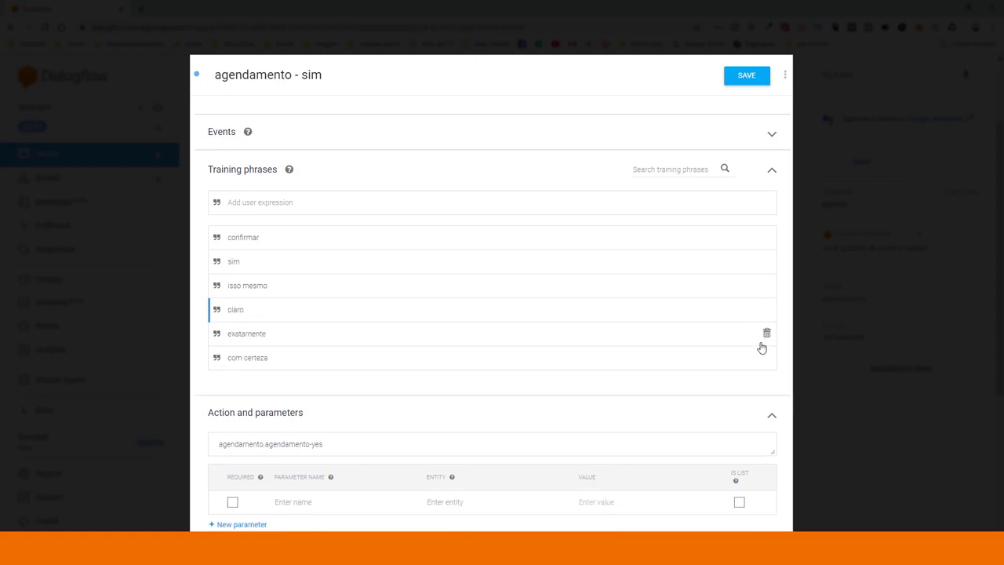
Add the text response "Corte de cabelo marcado." to the "agendamento - sim" intent and save it.
{"action": "scroll", "coordinate": [471, 369], "scroll_direction": "down", "scroll_amount": 3}
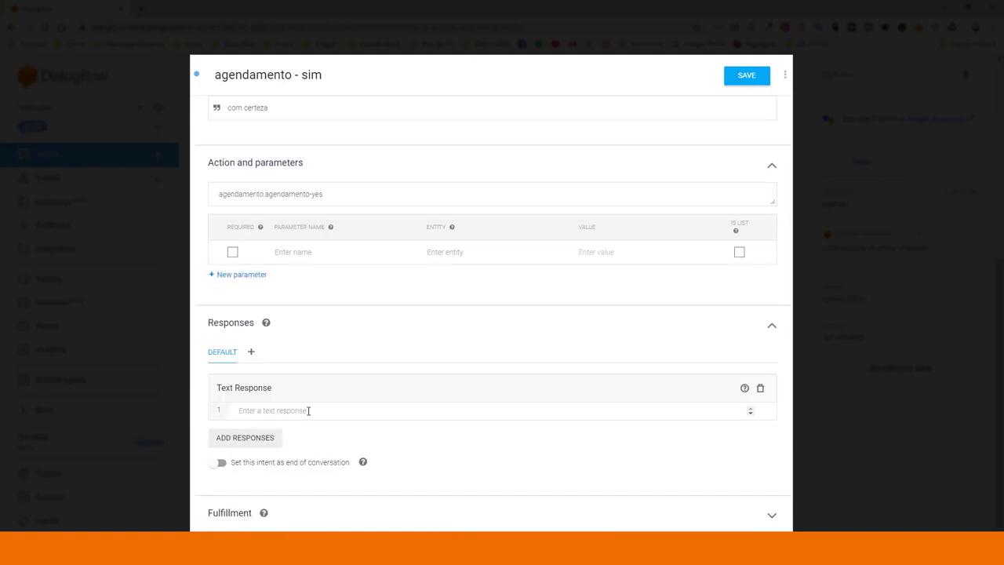
{"action": "left_click", "coordinate": [309, 411]}
{"action": "left_click", "coordinate": [297, 412]}
{"action": "type", "text": "Cort"}
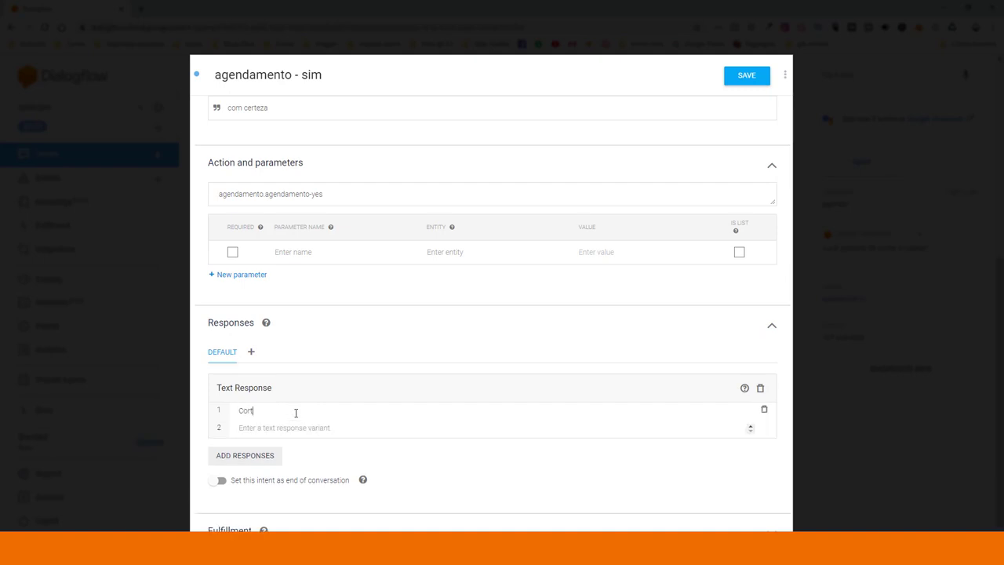
{"action": "type", "text": "e de cabelo marcado."}
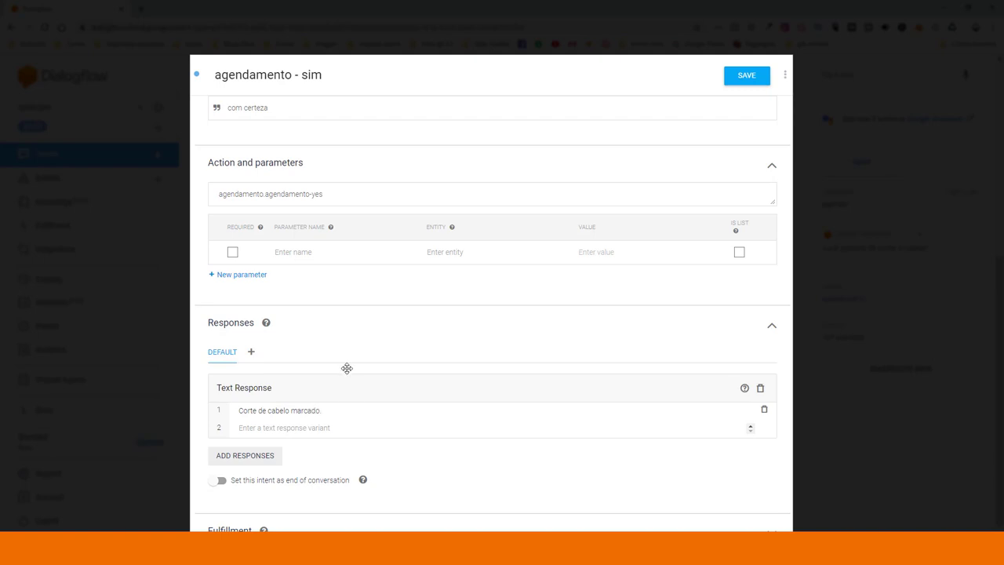
{"action": "left_click", "coordinate": [764, 84]}
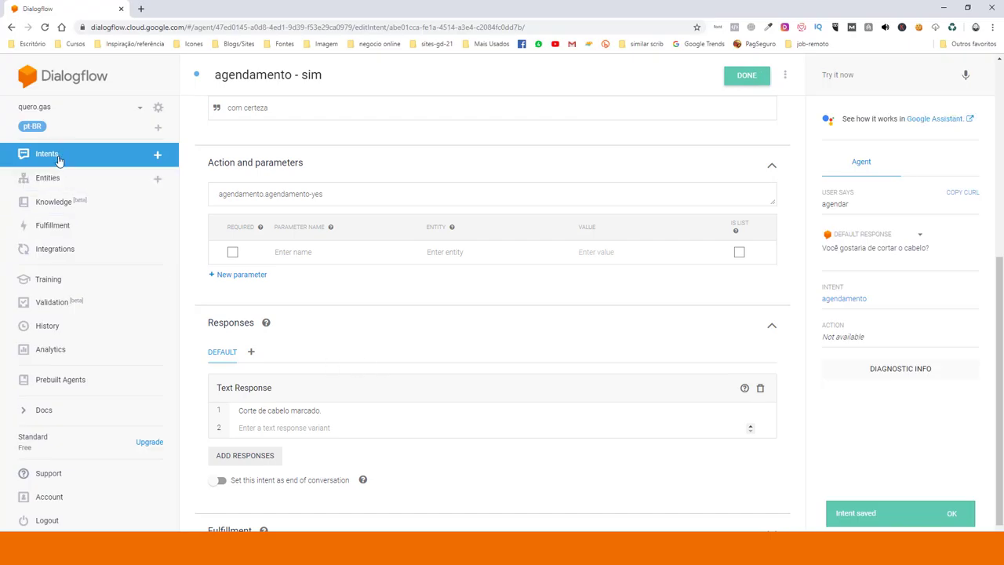
Return to the intents list and add a "no" follow-up intent to "agendamento".
{"action": "left_click", "coordinate": [58, 157]}
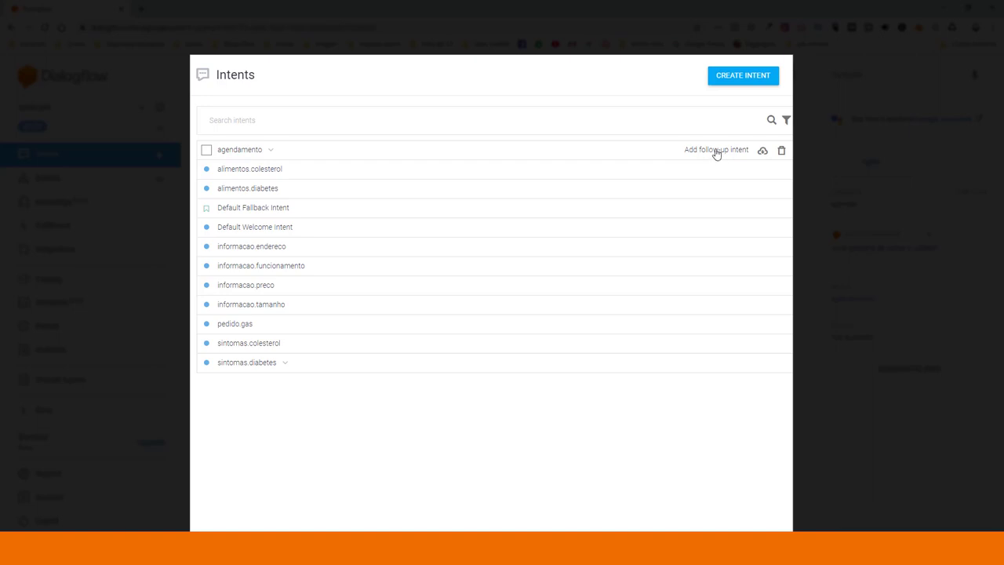
{"action": "left_click", "coordinate": [716, 153]}
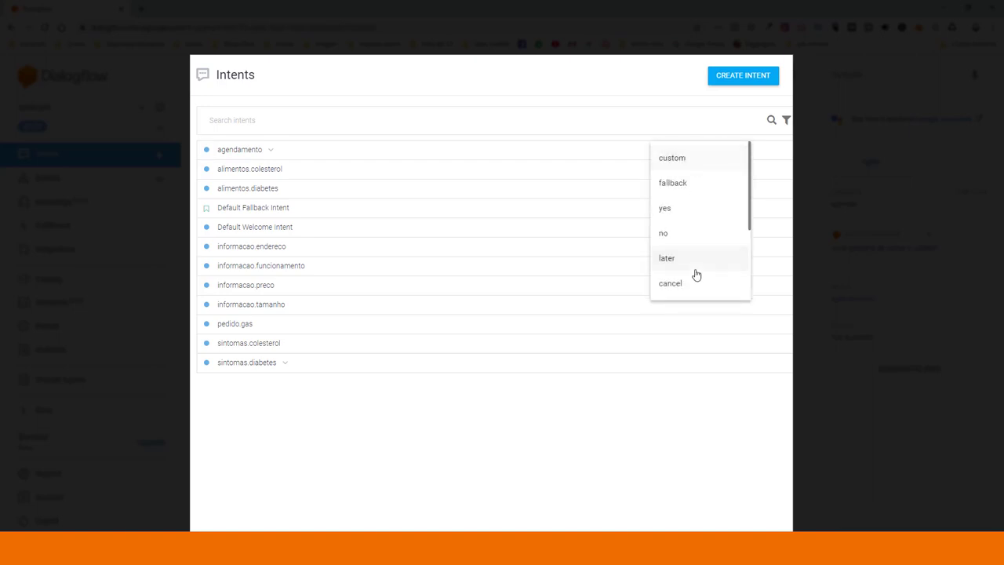
{"action": "left_click", "coordinate": [681, 237]}
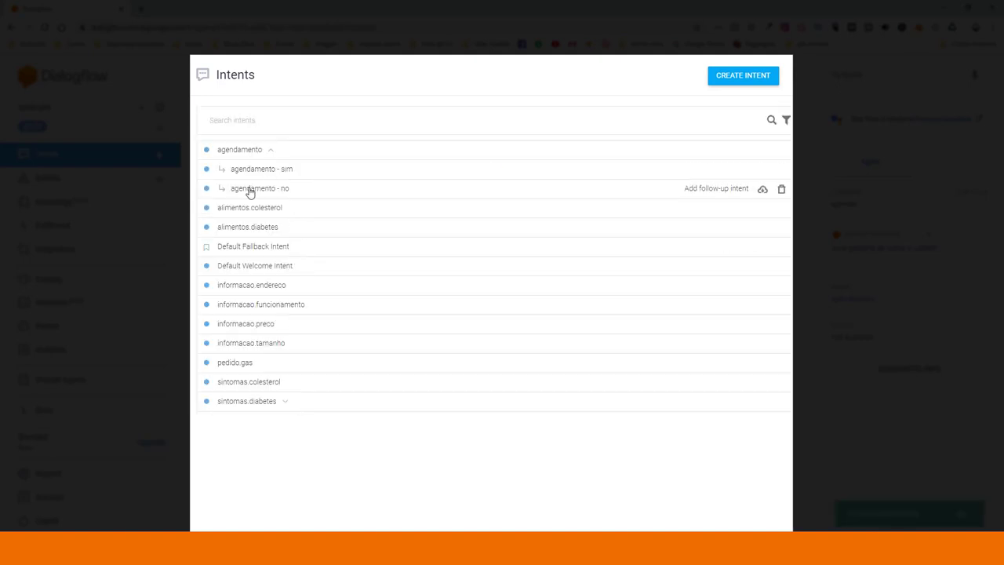
Open the "no" follow-up intent of "agendamento" and rename it as "agendamento - nao".
{"action": "left_click", "coordinate": [252, 190]}
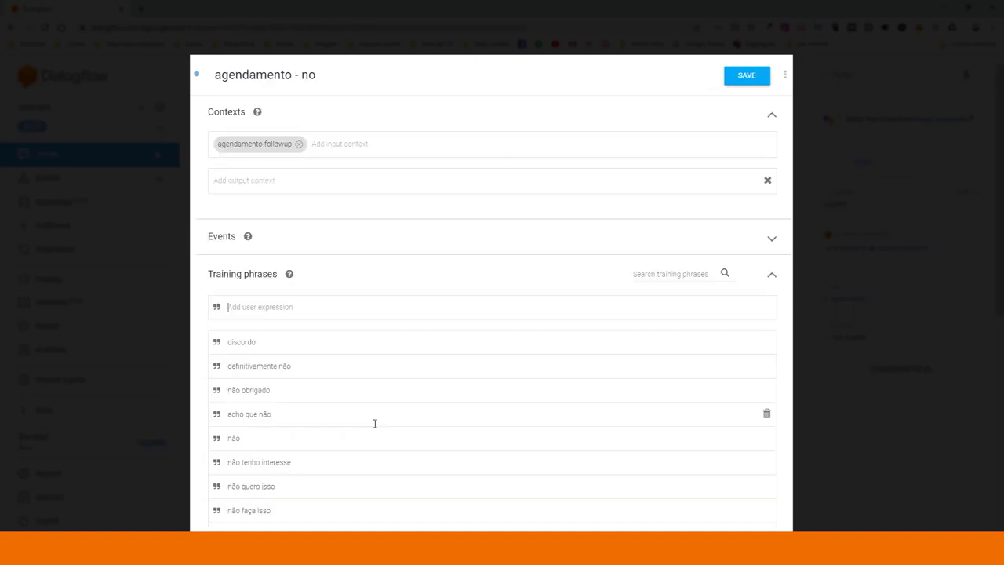
{"action": "double_click", "coordinate": [308, 75]}
{"action": "type", "text": "nao"}
Delete the training phrases "discordo", "definitivamente não", "não quero isso", "não faça isso" and "não mesmo" from the "agendamento - nao" intent.
{"action": "scroll", "coordinate": [300, 177], "scroll_direction": "down", "scroll_amount": 2}
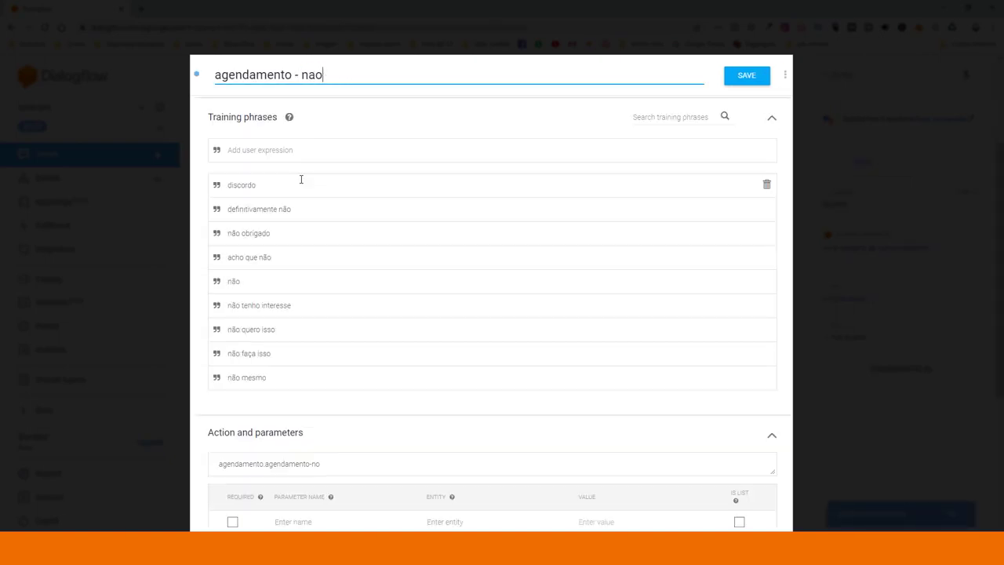
{"action": "left_click", "coordinate": [767, 188]}
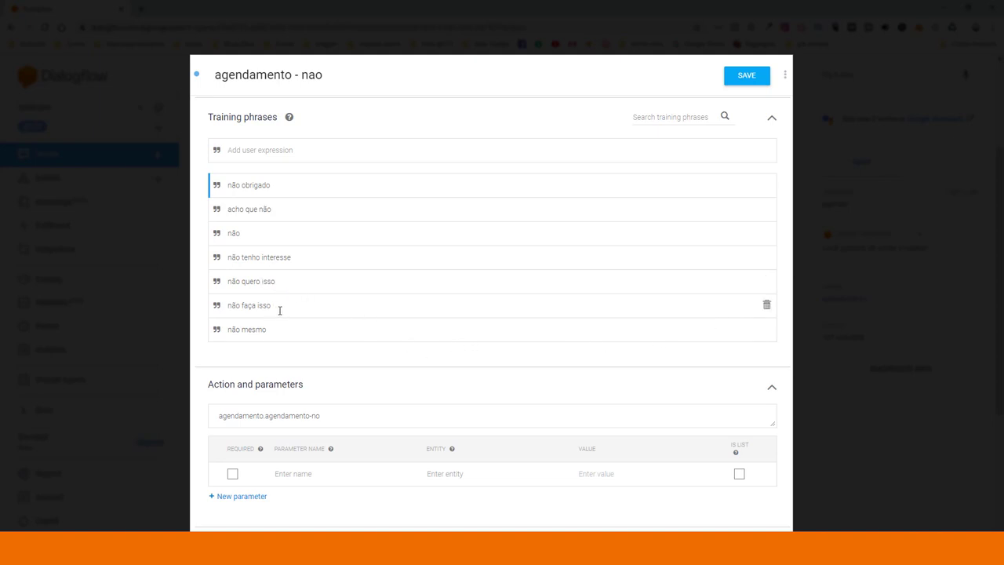
{"action": "left_click", "coordinate": [767, 282]}
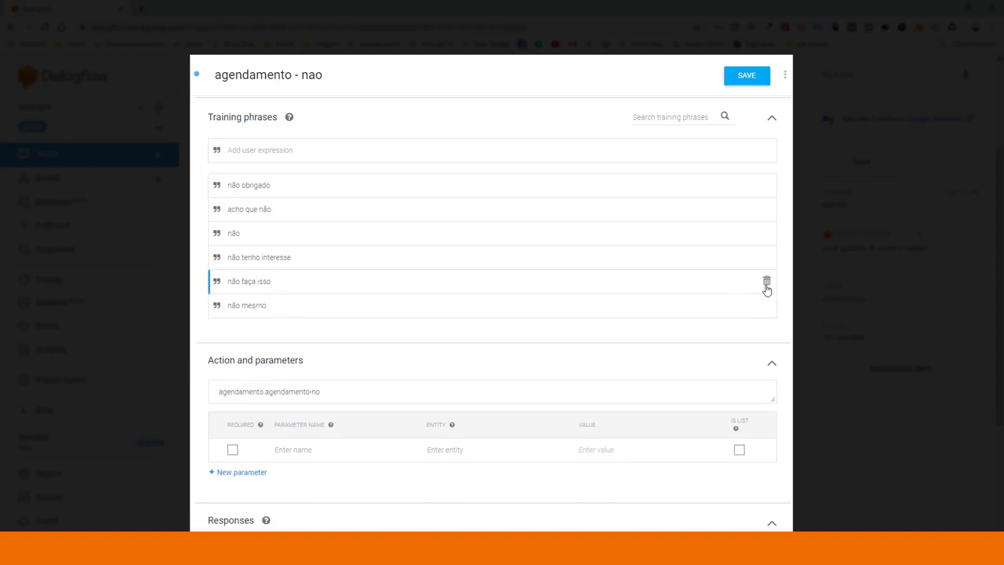
{"action": "left_click", "coordinate": [766, 282]}
{"action": "left_click", "coordinate": [766, 283]}
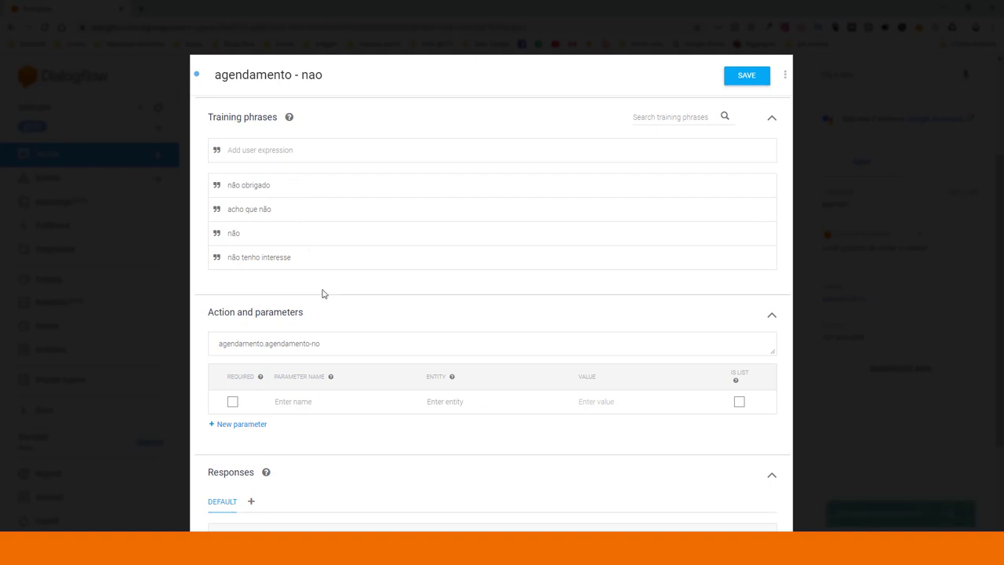
Add the text response "Obrigado! Até mais!" to the "agendamento - nao" intent and save it.
{"action": "scroll", "coordinate": [323, 292], "scroll_direction": "down", "scroll_amount": 2}
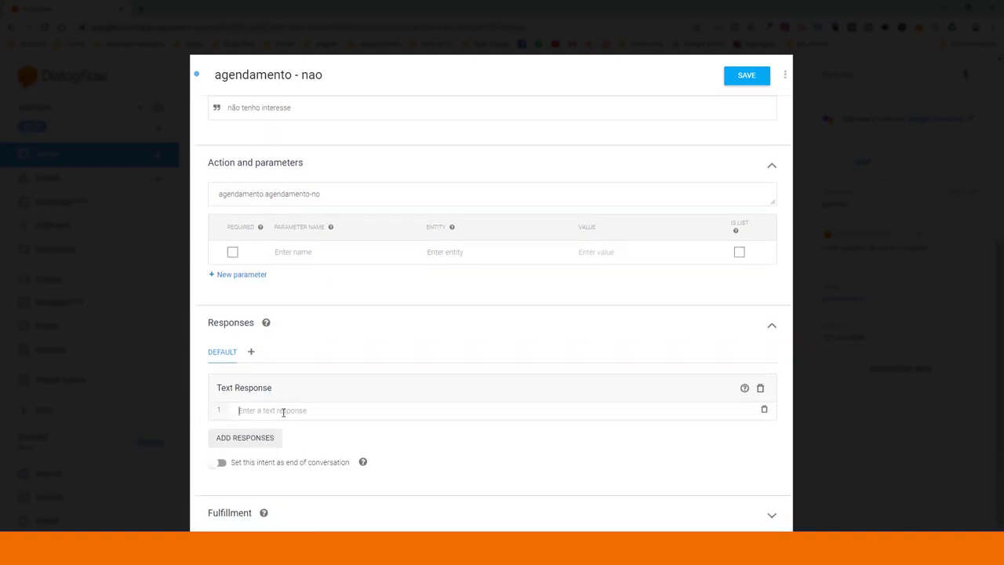
{"action": "type", "text": "Obrigado! Até mais!"}
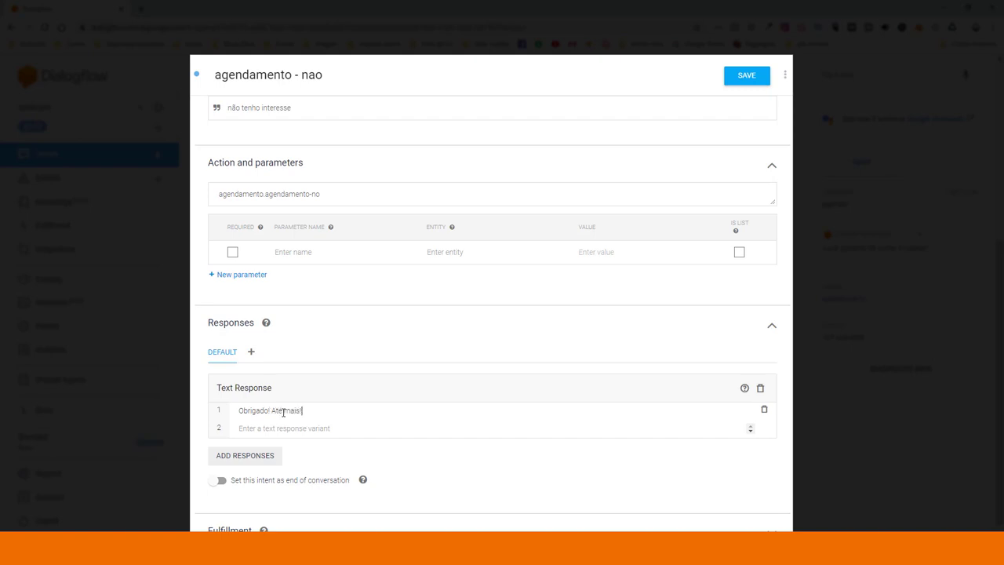
{"action": "left_click", "coordinate": [749, 76]}
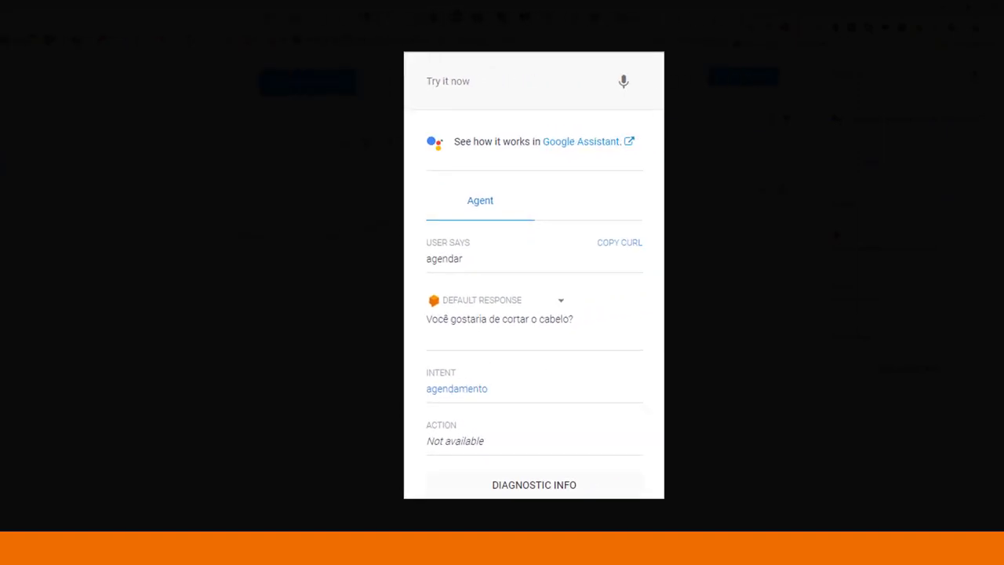
Test the agent's yes path by sending it "agendar" followed by the reply "sim".
{"action": "left_click", "coordinate": [458, 86]}
{"action": "type", "text": "agendar"}
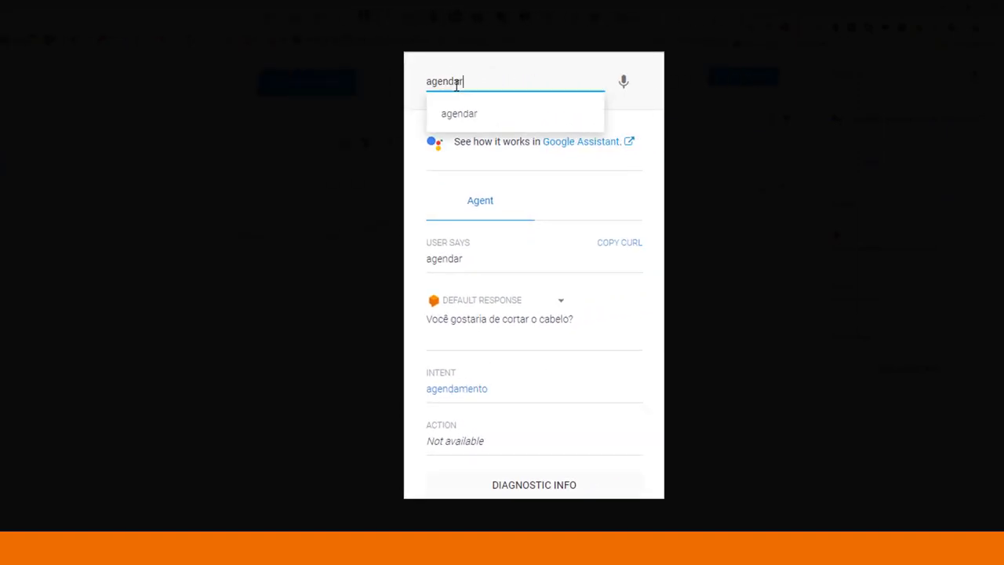
{"action": "key", "text": "Return"}
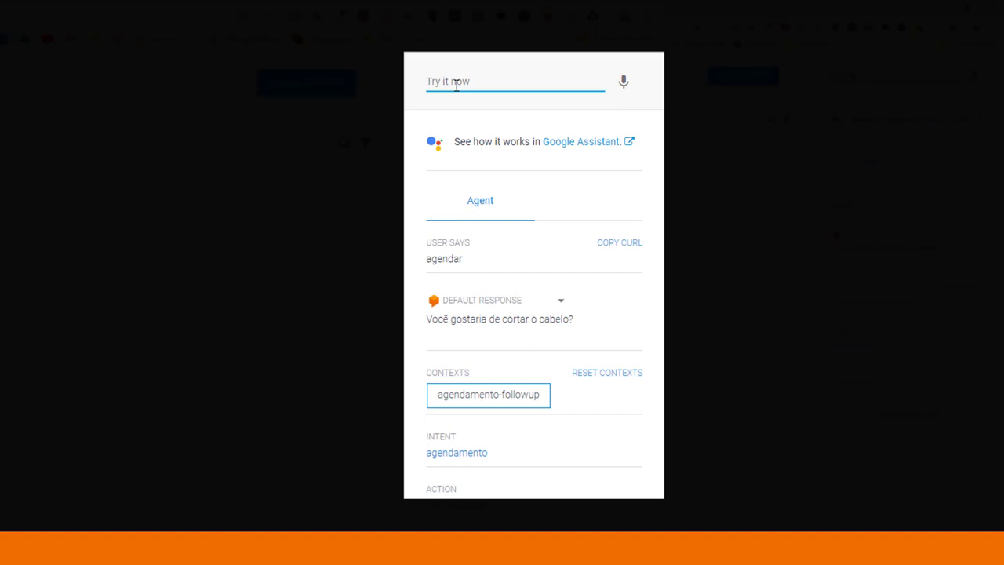
{"action": "type", "text": "sim"}
{"action": "key", "text": "Return"}
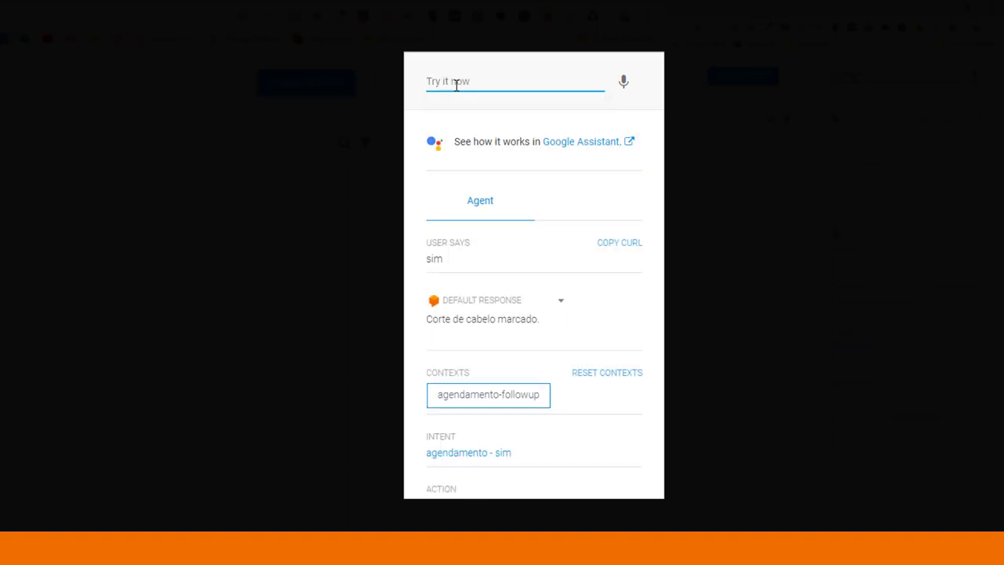
Test the agent's no path by sending it "agendar" followed by the reply "não".
{"action": "type", "text": "agendar"}
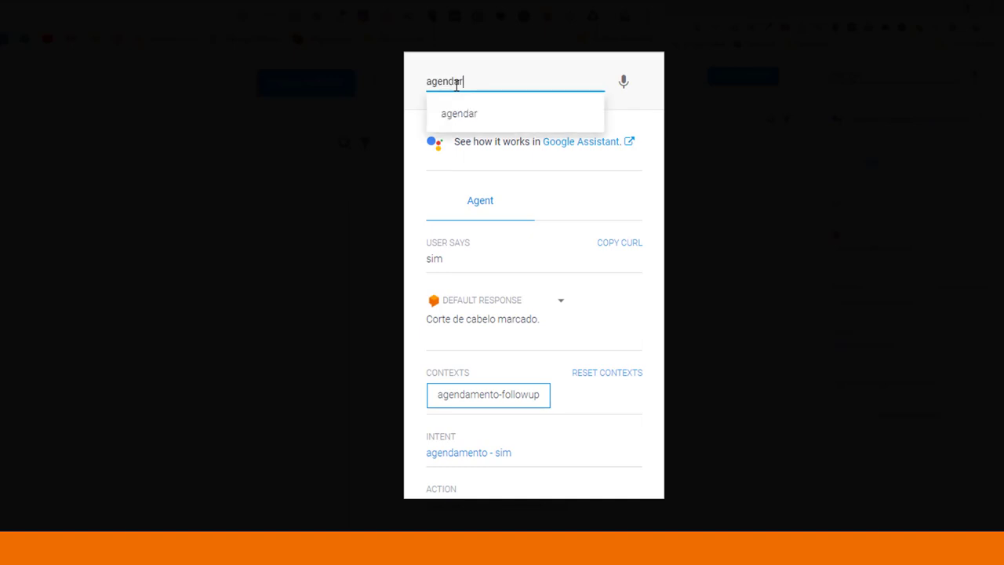
{"action": "key", "text": "Return"}
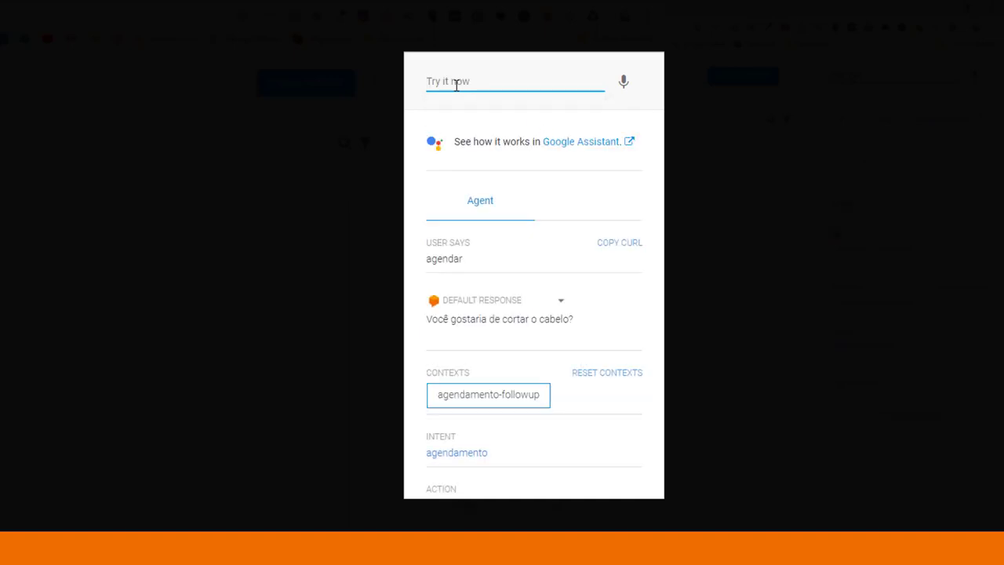
{"action": "type", "text": "não"}
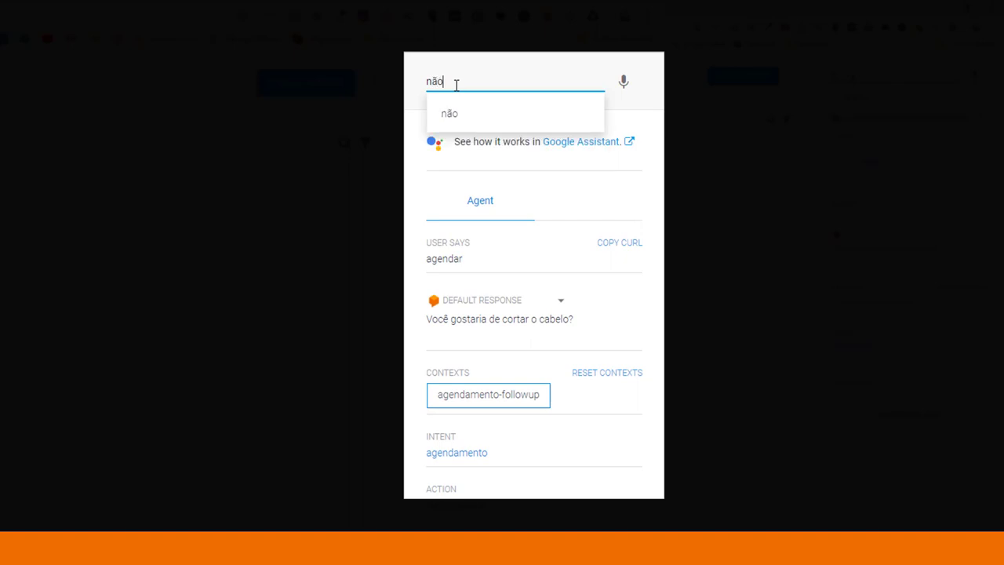
{"action": "key", "text": "Return"}
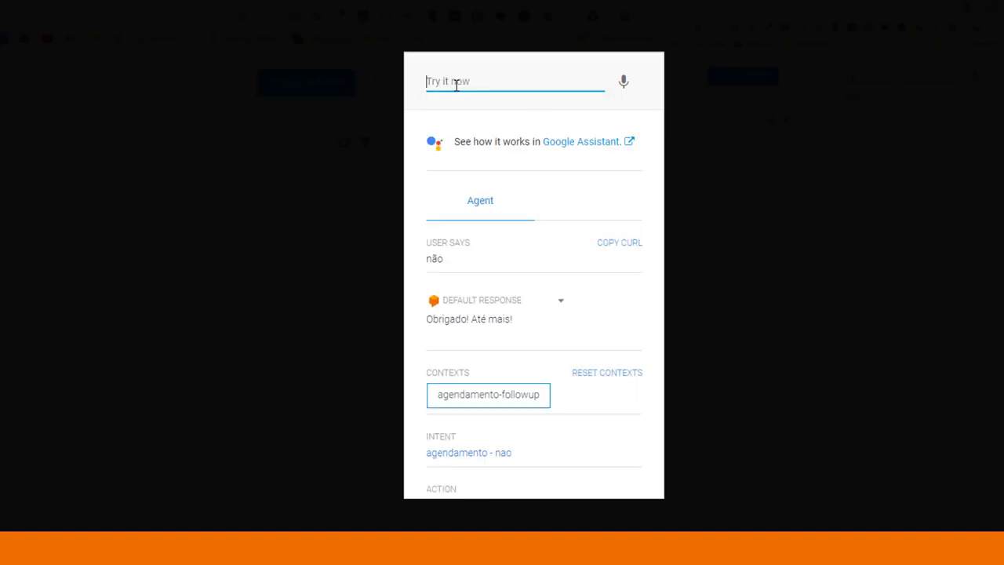